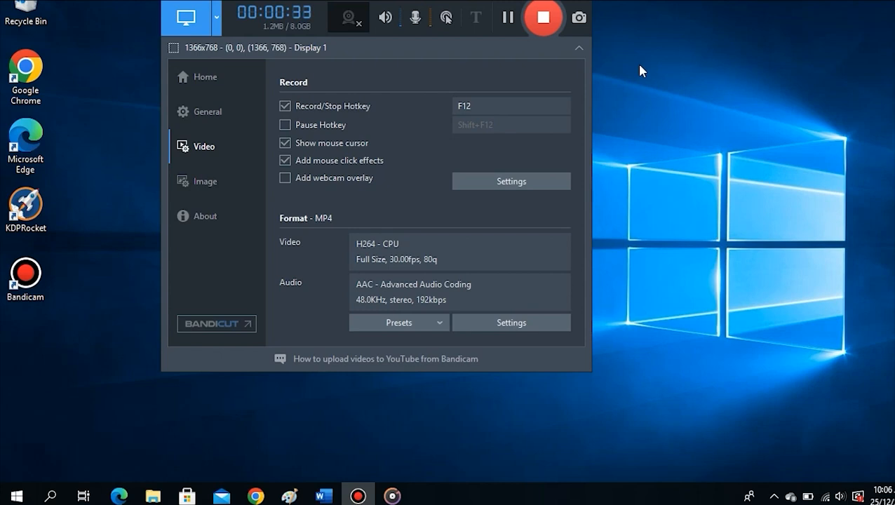
# Find Word through the Windows search and launch the desktop app.
pyautogui.click(551, 3)
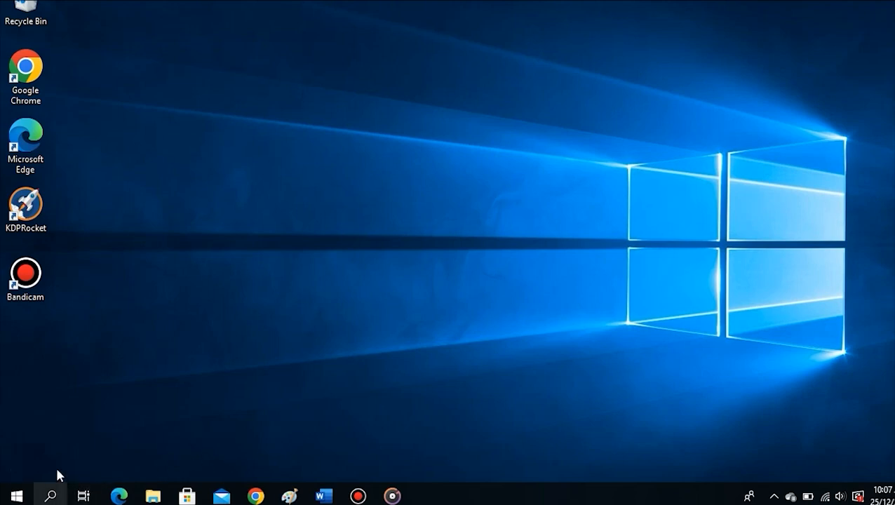
pyautogui.click(53, 496)
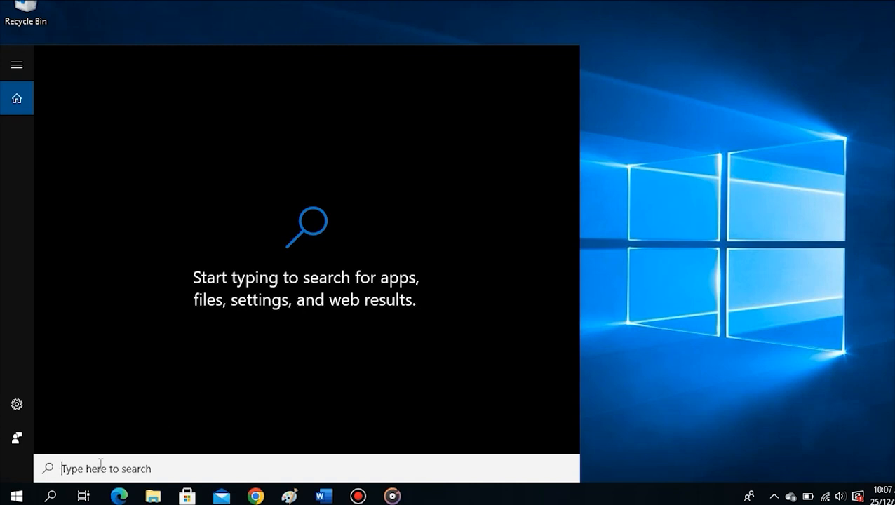
pyautogui.write('wor')
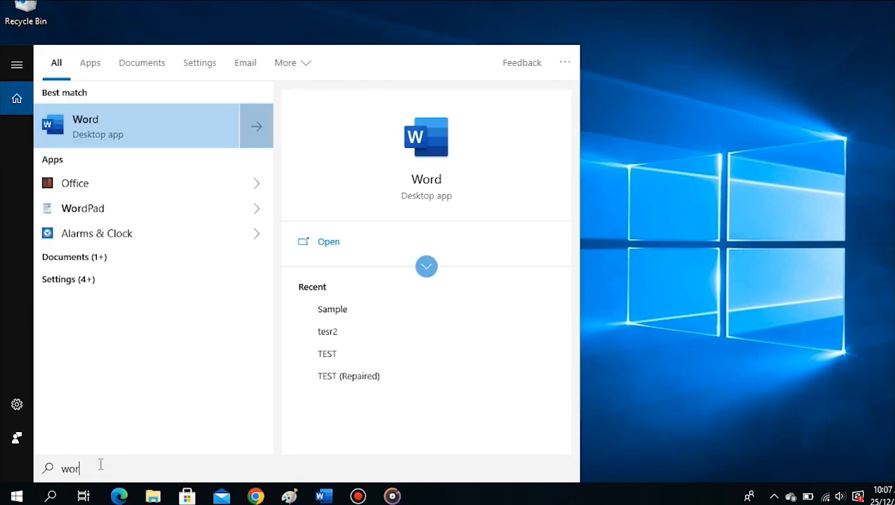
pyautogui.write('d')
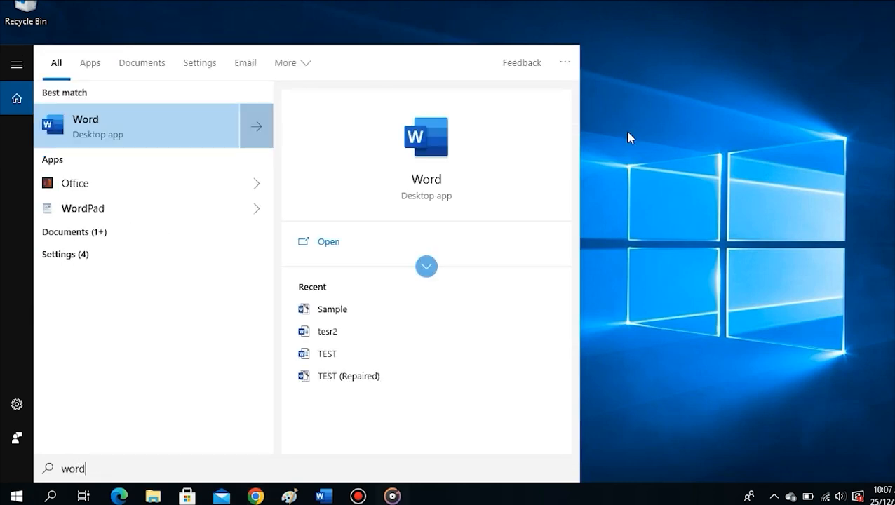
pyautogui.click(104, 119)
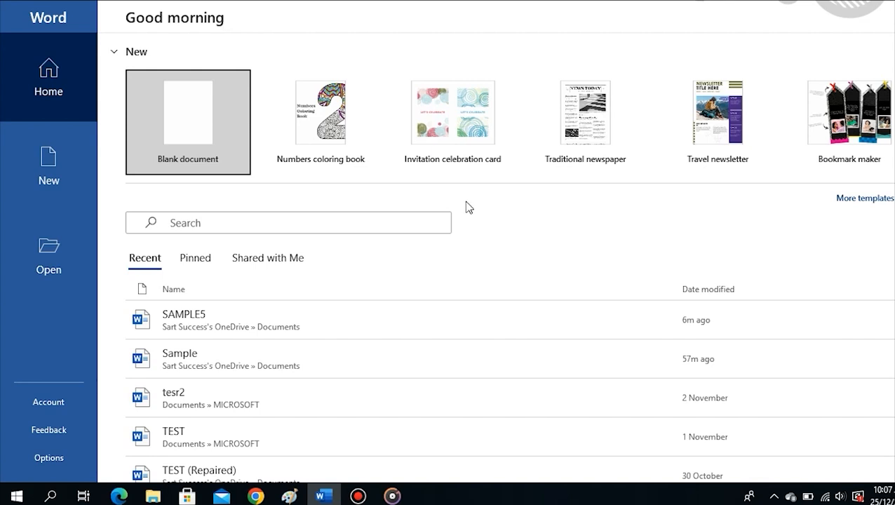
# Dismiss the subscription notice and open the recent document Sample.
pyautogui.scroll(-1, 253, 342)
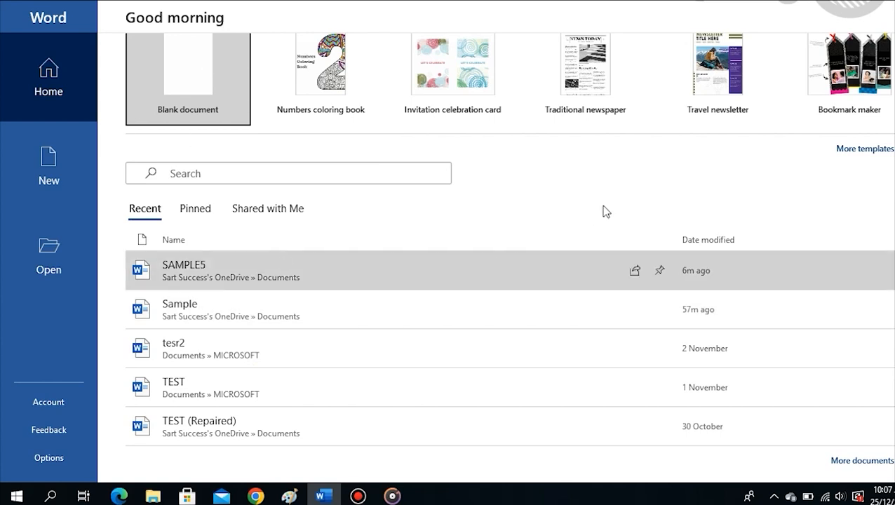
pyautogui.click(175, 79)
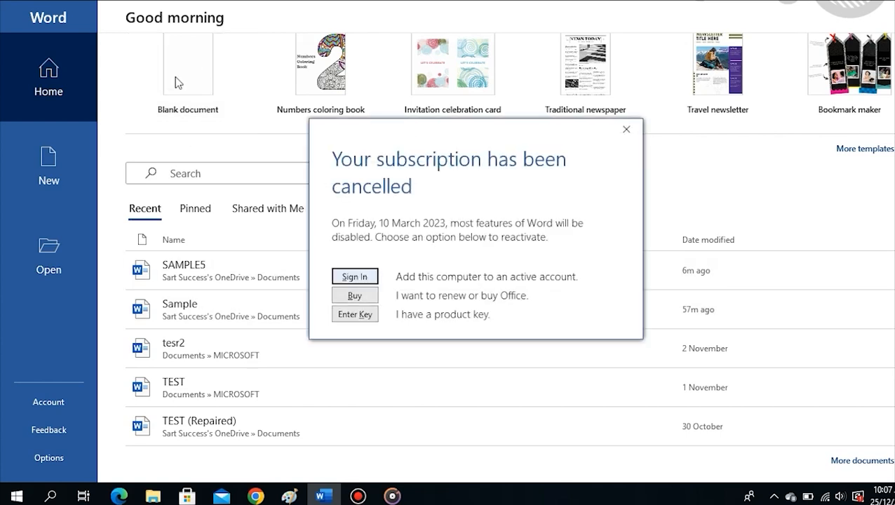
pyautogui.click(618, 131)
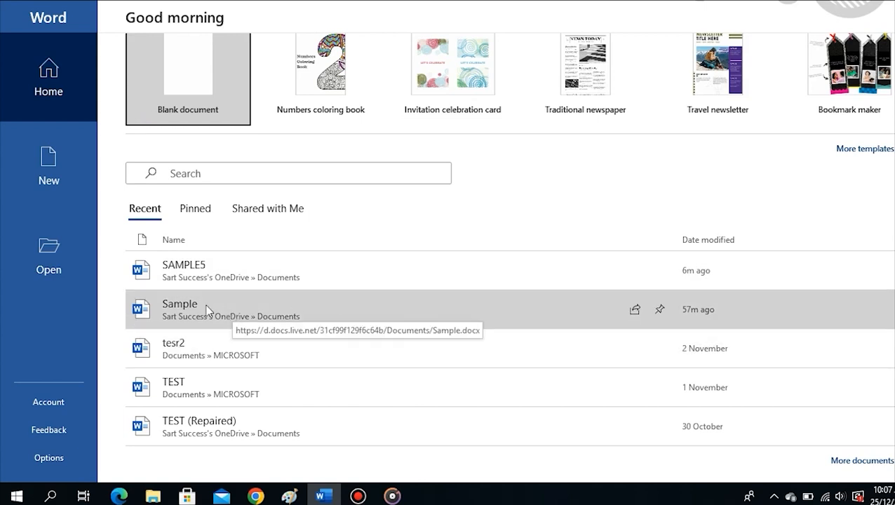
pyautogui.click(380, 313)
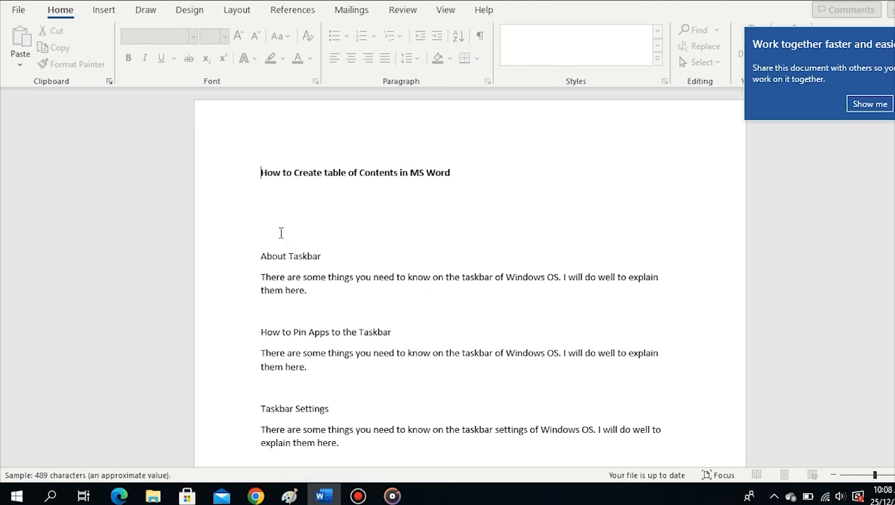
# Look through the Sample document, examining its title, the four section headings and the paragraphs under them.
pyautogui.scroll(-6, 363, 321)
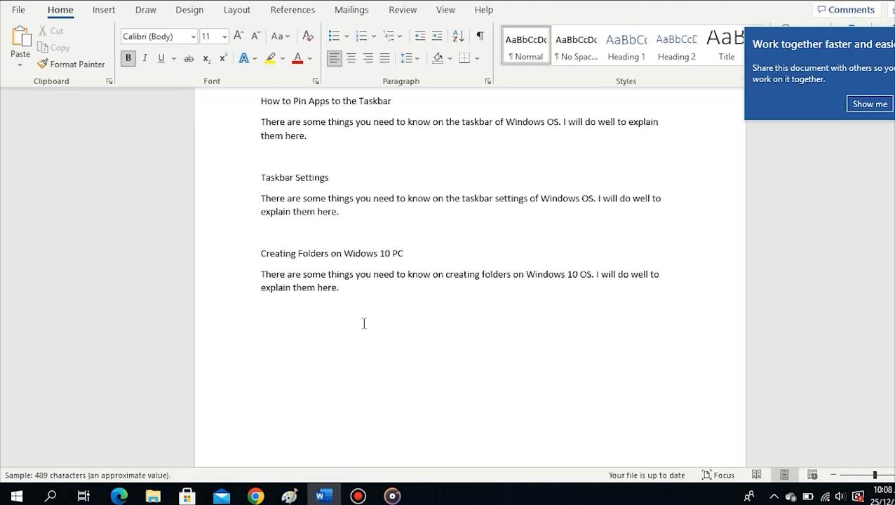
pyautogui.scroll(5, 363, 327)
pyautogui.scroll(1, 362, 328)
pyautogui.scroll(-1, 360, 330)
pyautogui.scroll(2, 360, 329)
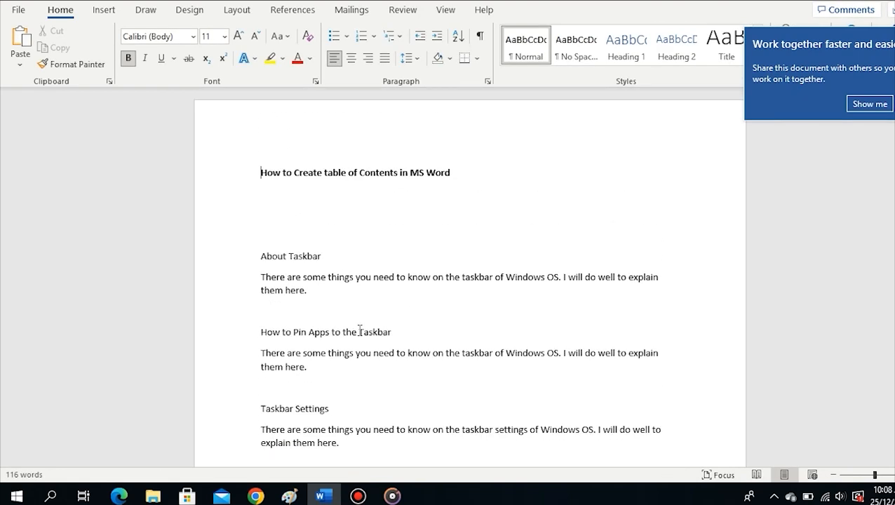
pyautogui.scroll(-2, 425, 288)
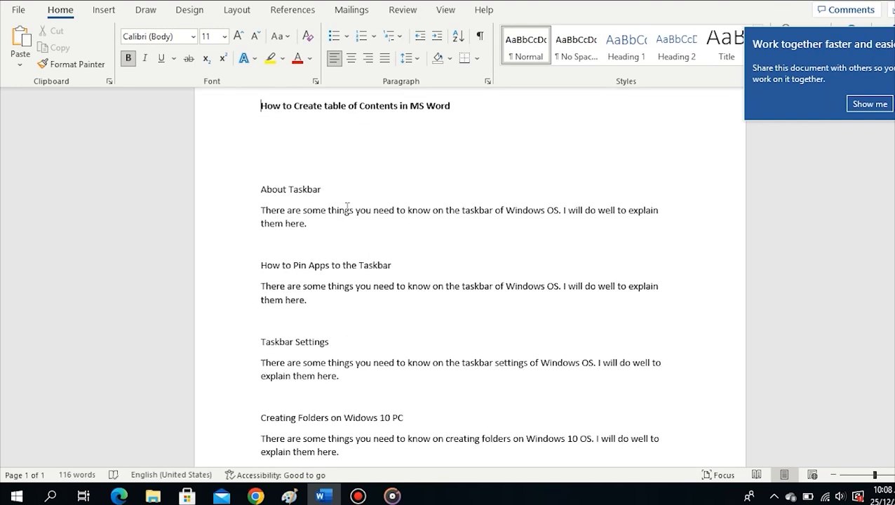
pyautogui.scroll(2, 337, 225)
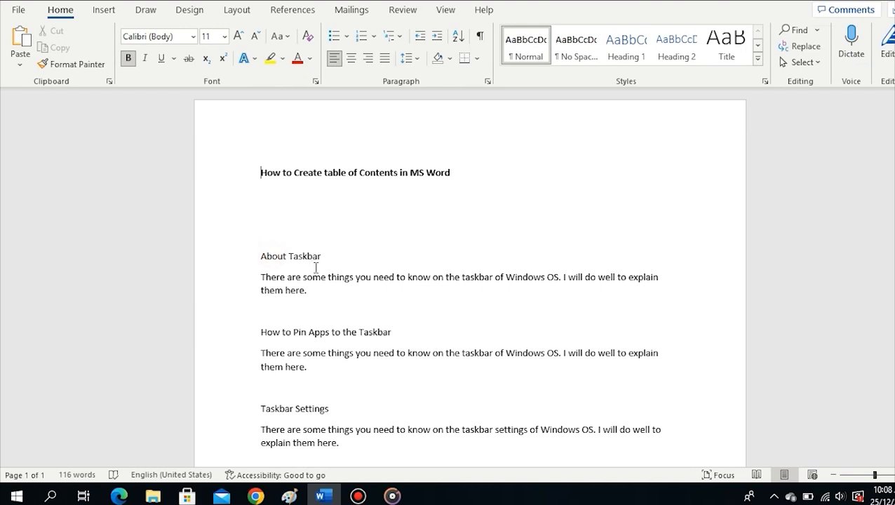
pyautogui.click(273, 333)
pyautogui.scroll(-2, 344, 312)
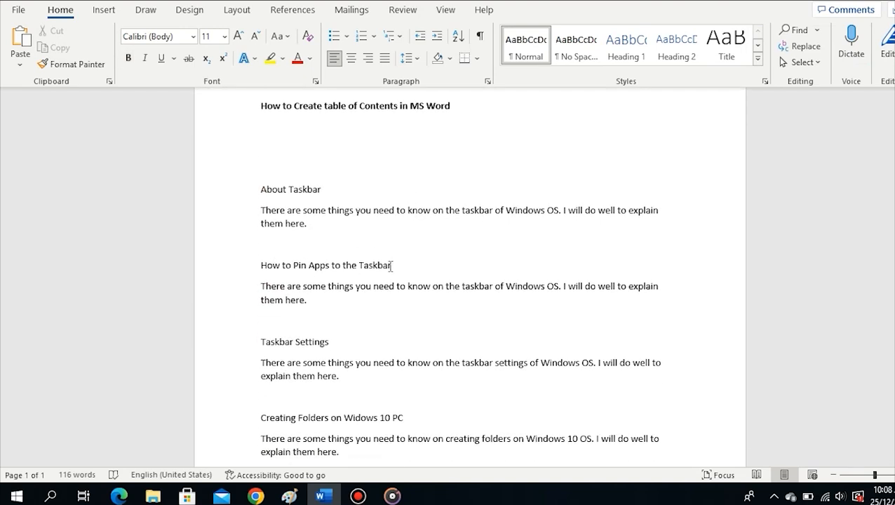
pyautogui.click(294, 342)
pyautogui.scroll(-3, 295, 338)
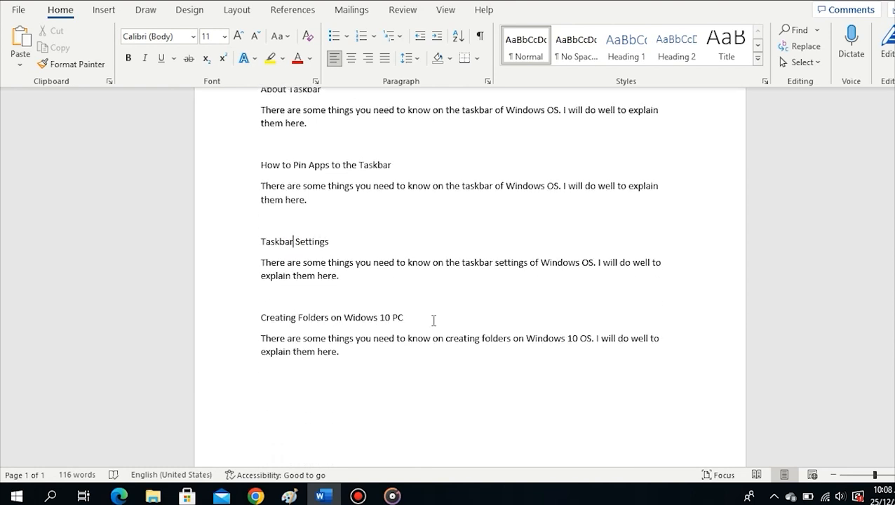
pyautogui.scroll(5, 421, 319)
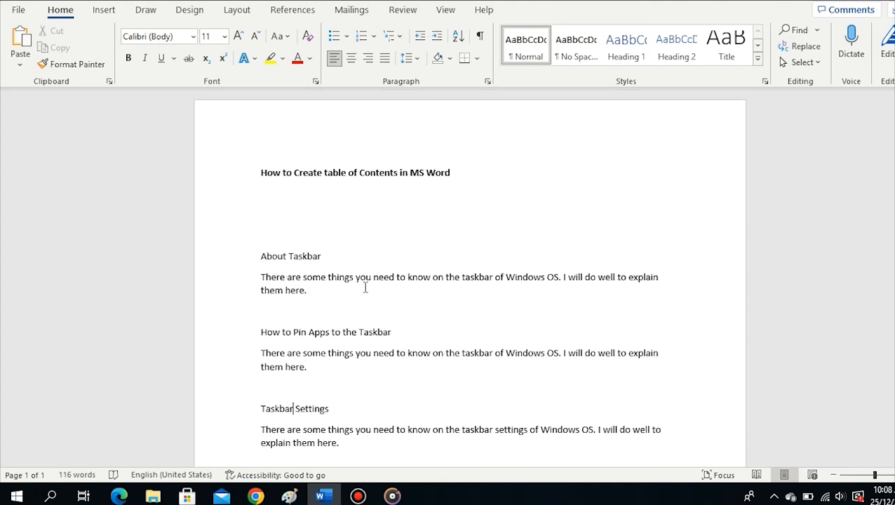
# Apply the Heading 2 style to the section titles "About Taskbar" and "How to Pin Apps to the Taskbar".
pyautogui.click(354, 249)
pyautogui.moveTo(324, 256); pyautogui.dragTo(235, 259)
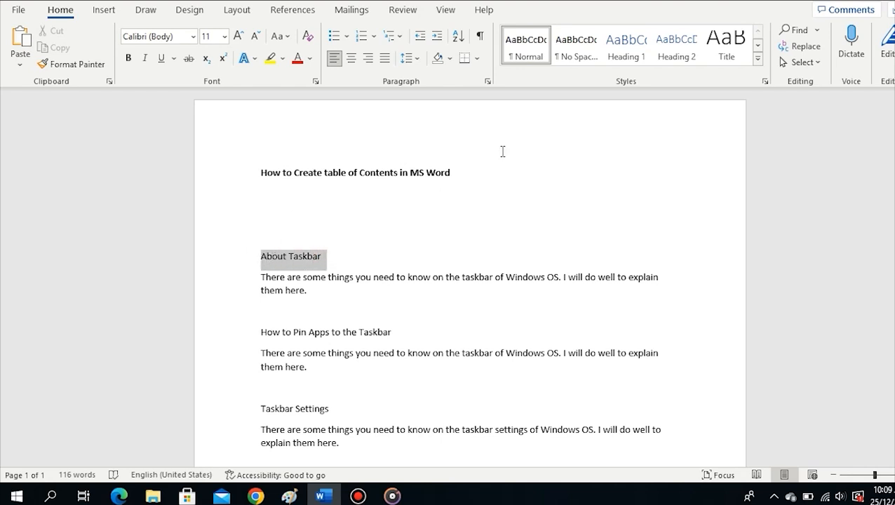
pyautogui.click(681, 58)
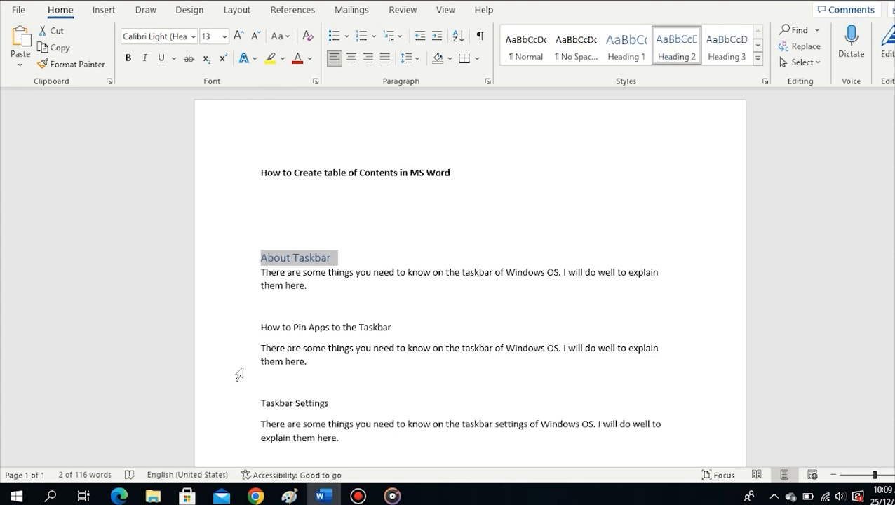
pyautogui.click(398, 329)
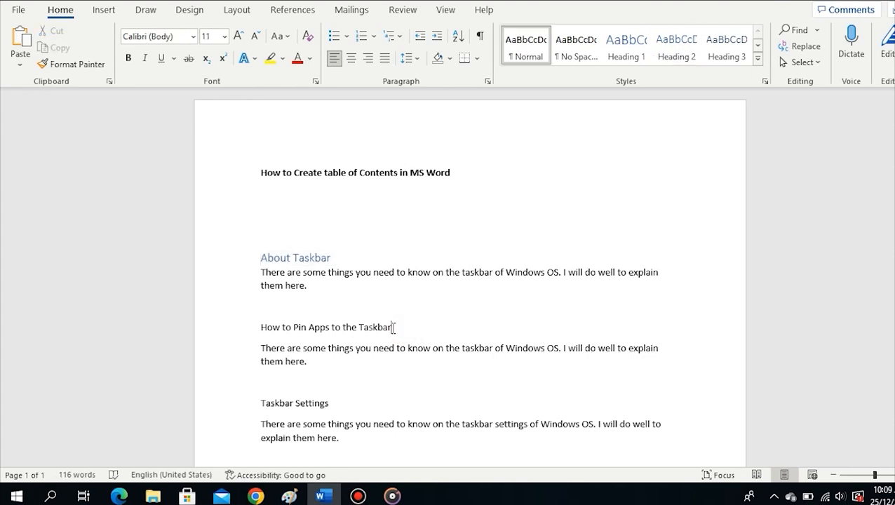
pyautogui.moveTo(391, 328); pyautogui.dragTo(232, 322)
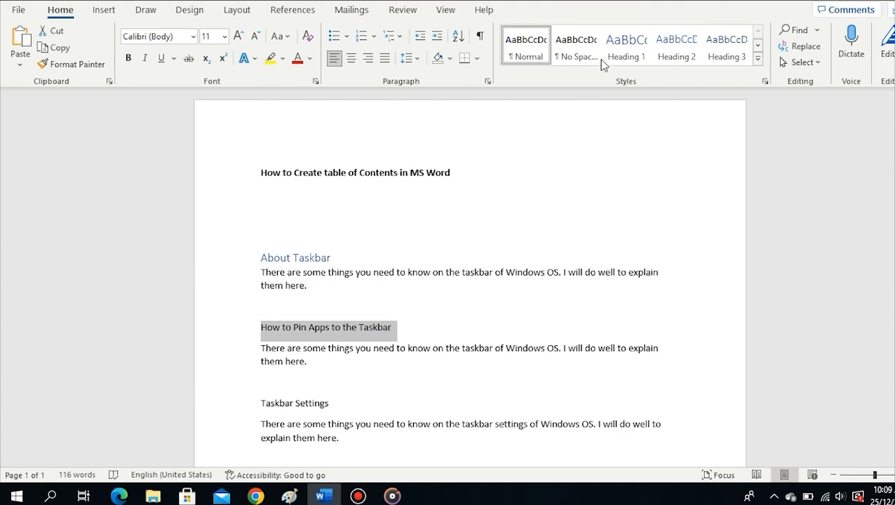
pyautogui.click(682, 56)
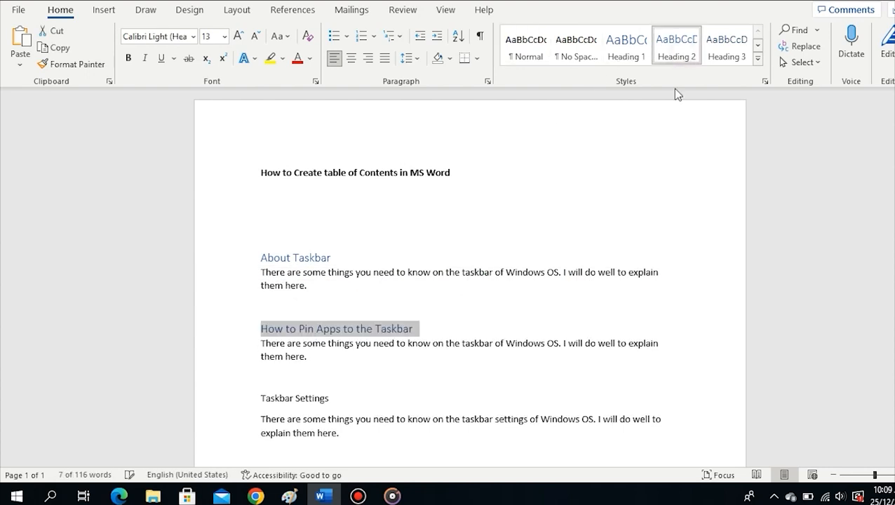
# Apply the Heading 2 style to the section titles "Taskbar Settings" and "Creating Folders on Widows 10 PC".
pyautogui.click(337, 399)
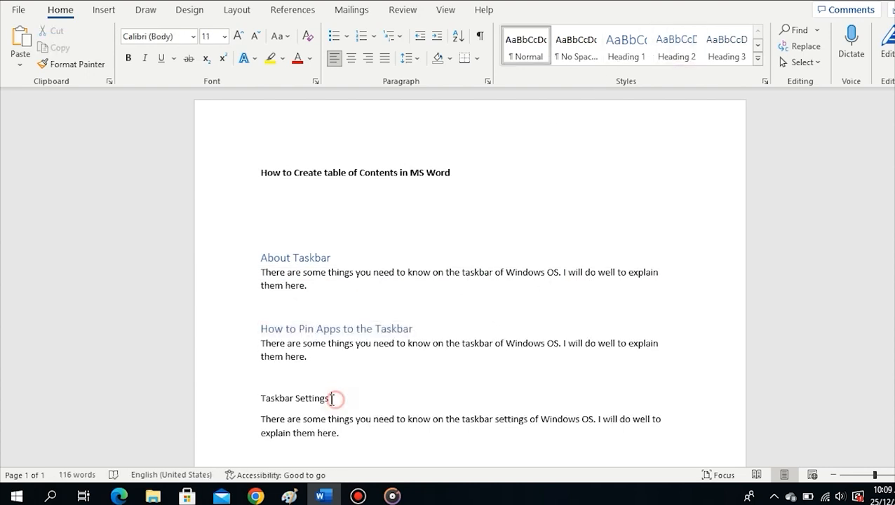
pyautogui.moveTo(337, 399); pyautogui.dragTo(261, 398)
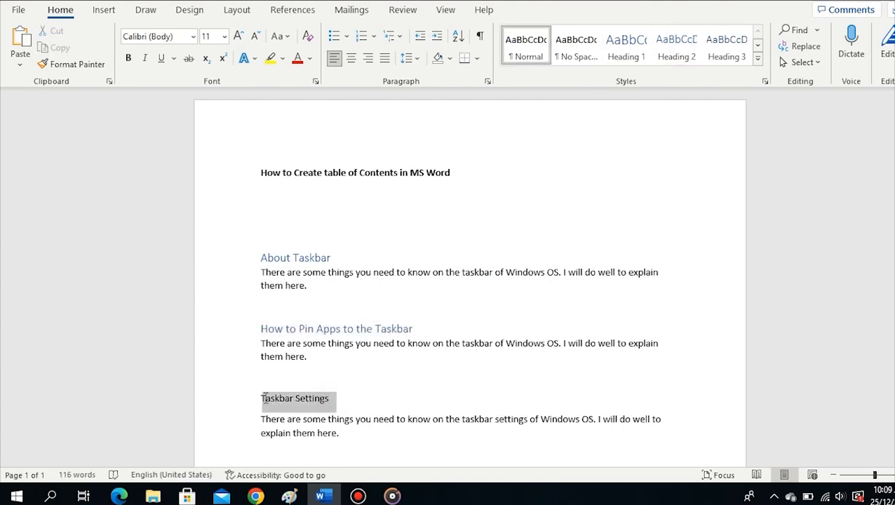
pyautogui.click(677, 42)
pyautogui.scroll(-5, 480, 265)
pyautogui.moveTo(413, 268); pyautogui.dragTo(268, 269)
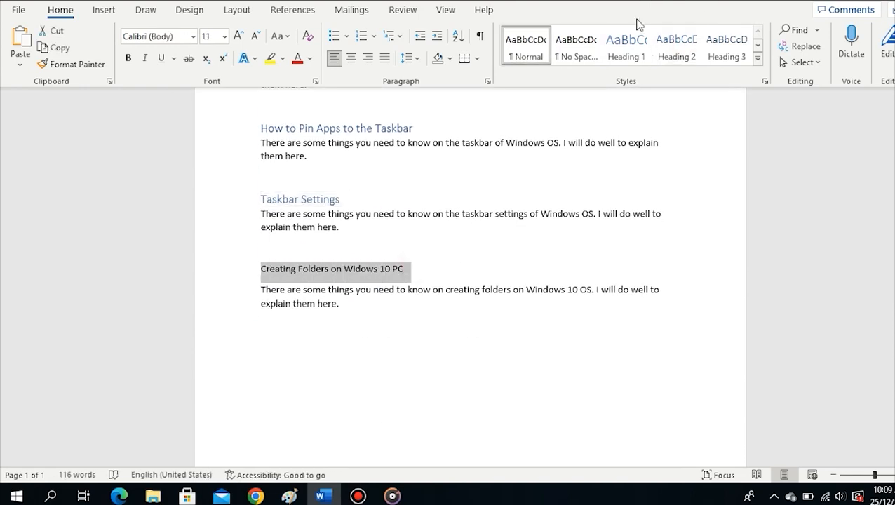
pyautogui.click(675, 47)
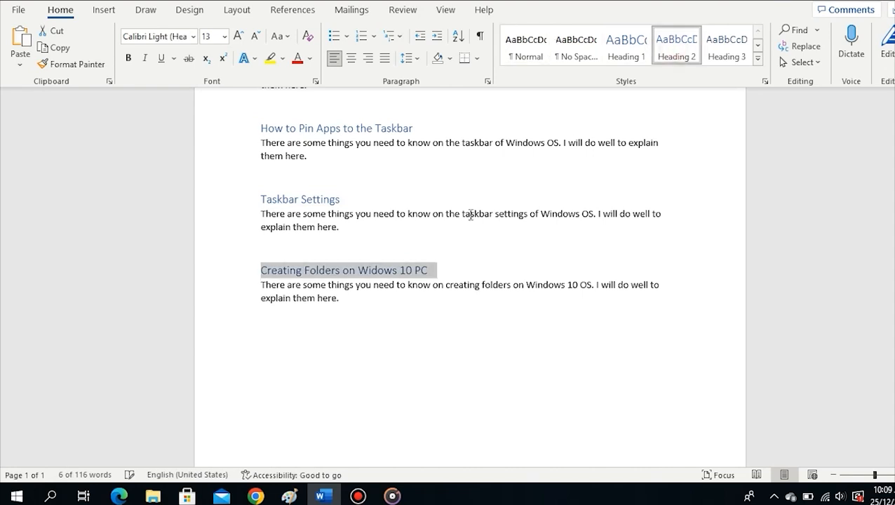
pyautogui.click(469, 213)
# Insert two blank lines above the title "How to Create table of Contents in MS Word".
pyautogui.scroll(4, 471, 214)
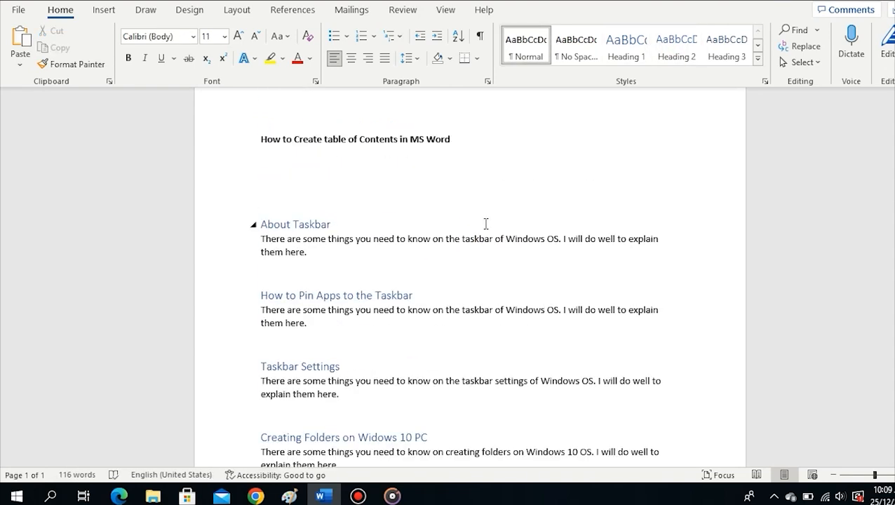
pyautogui.scroll(1, 334, 163)
pyautogui.scroll(1, 334, 163)
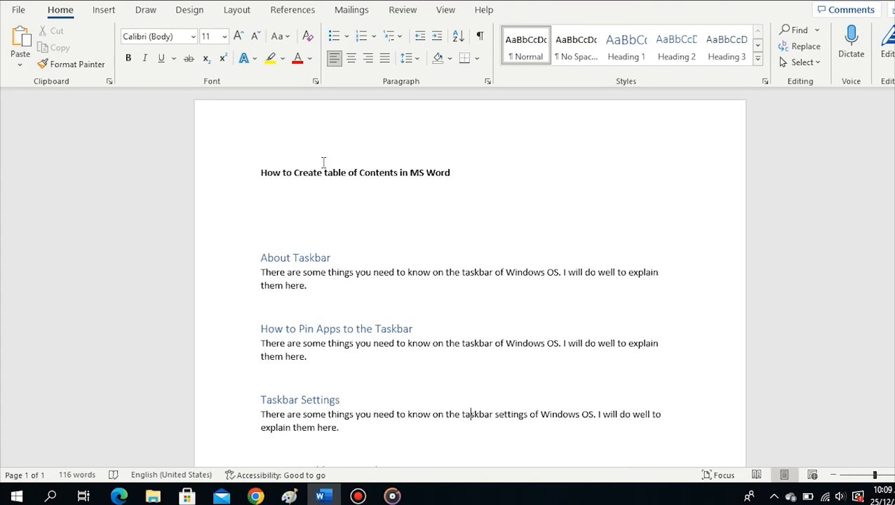
pyautogui.click(273, 141)
pyautogui.click(242, 173)
pyautogui.click(256, 185)
pyautogui.press('Return')
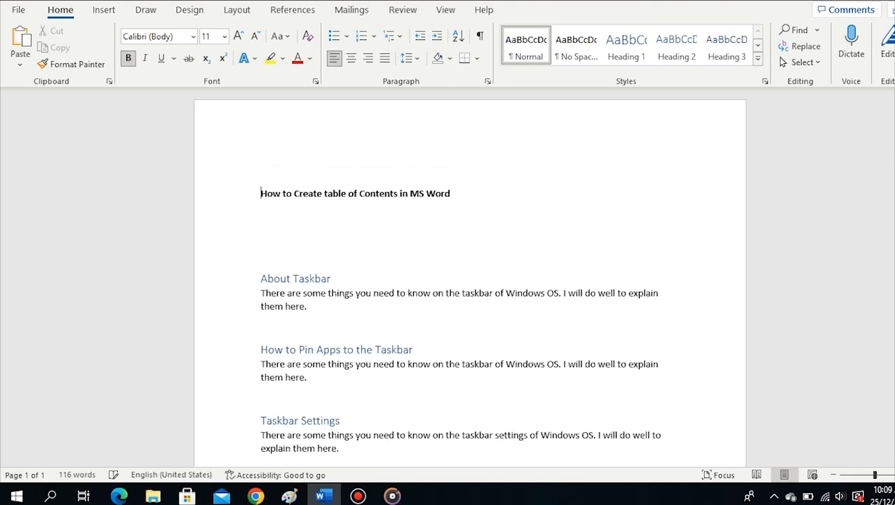
pyautogui.press('Return')
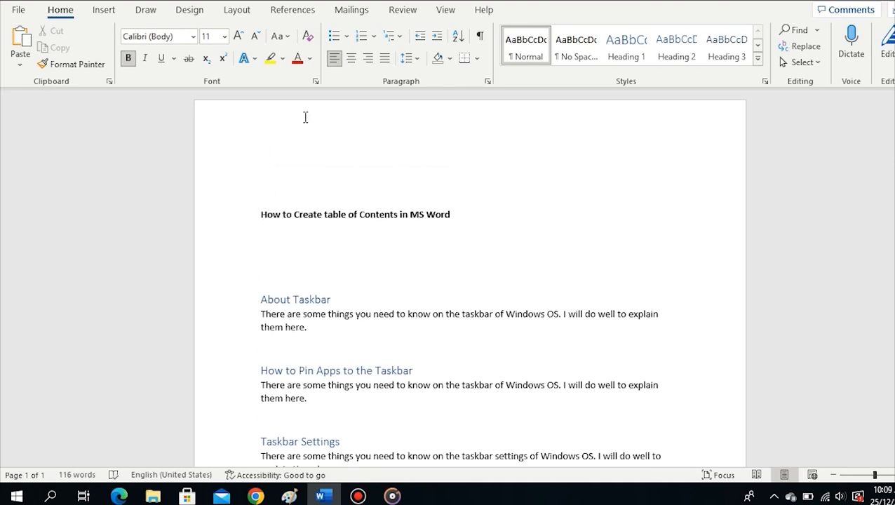
# Place the cursor on the first blank line above the title and open the choice of table of contents styles.
pyautogui.click(256, 140)
pyautogui.click(267, 172)
pyautogui.click(279, 11)
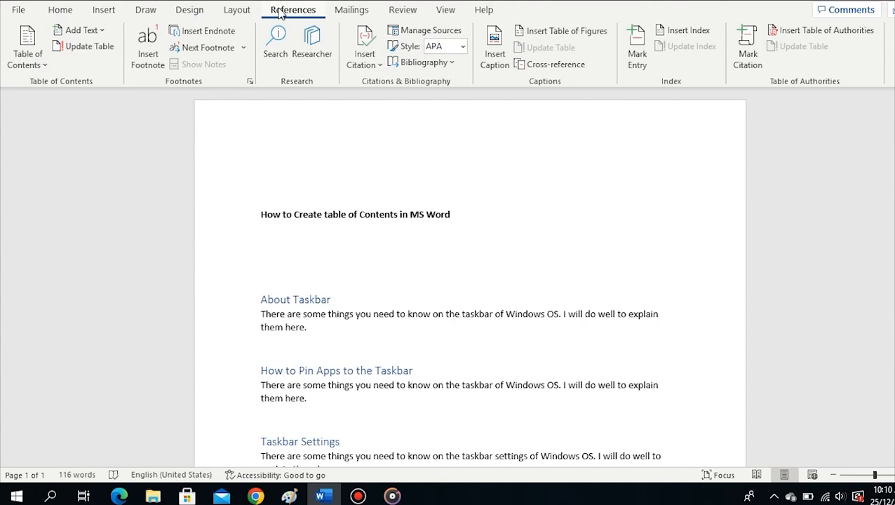
pyautogui.click(45, 65)
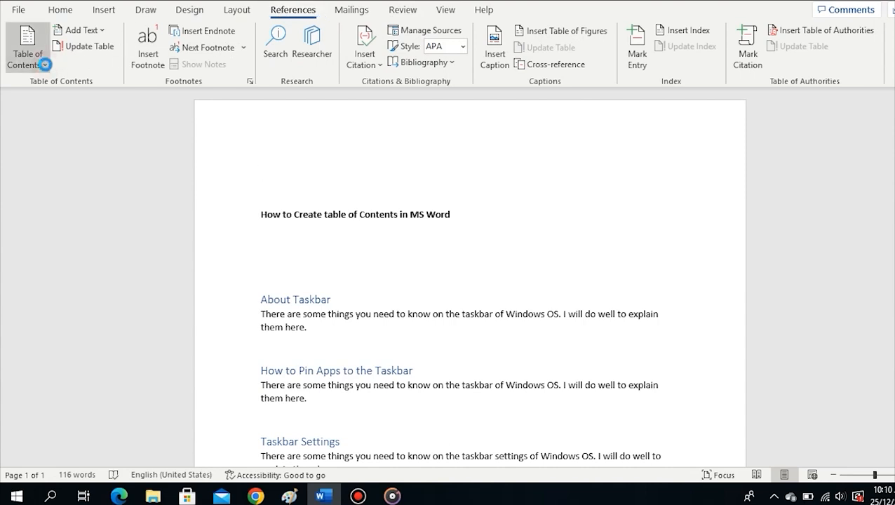